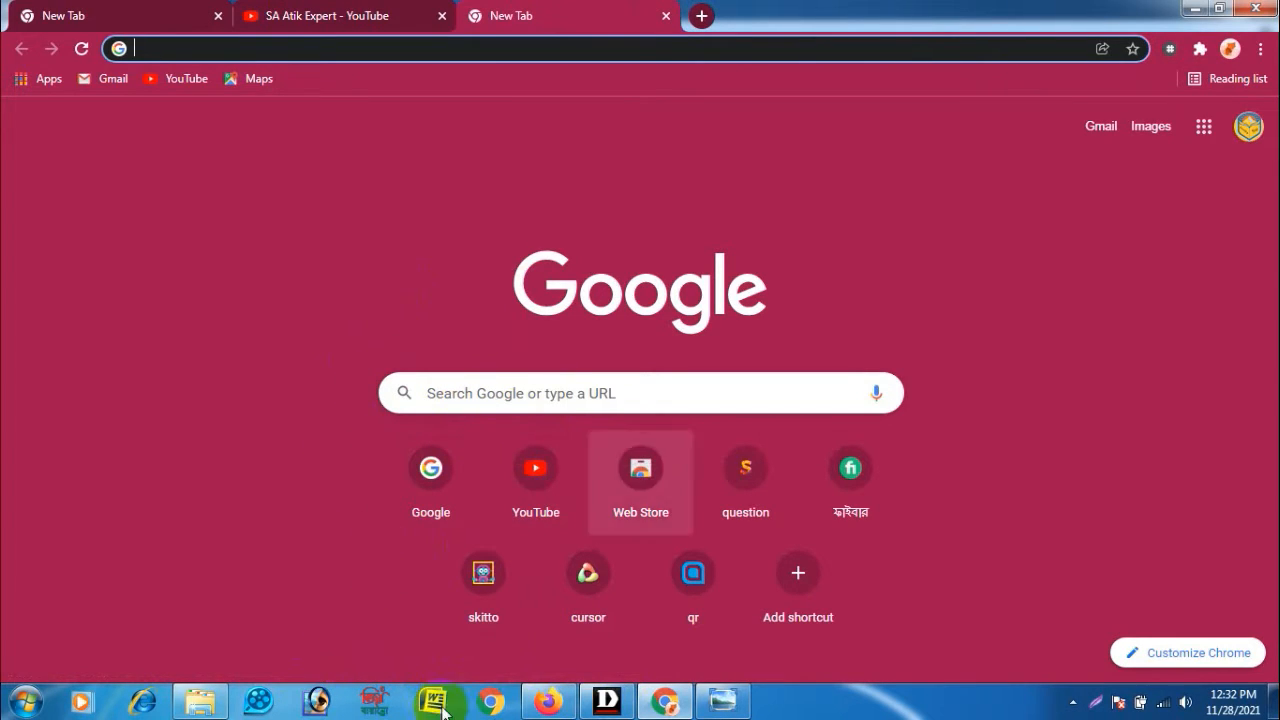
# - Open the QR code generator site from the new tab page and copy the YouTube channel's videos page address from its tab
pyautogui.click(688, 588)
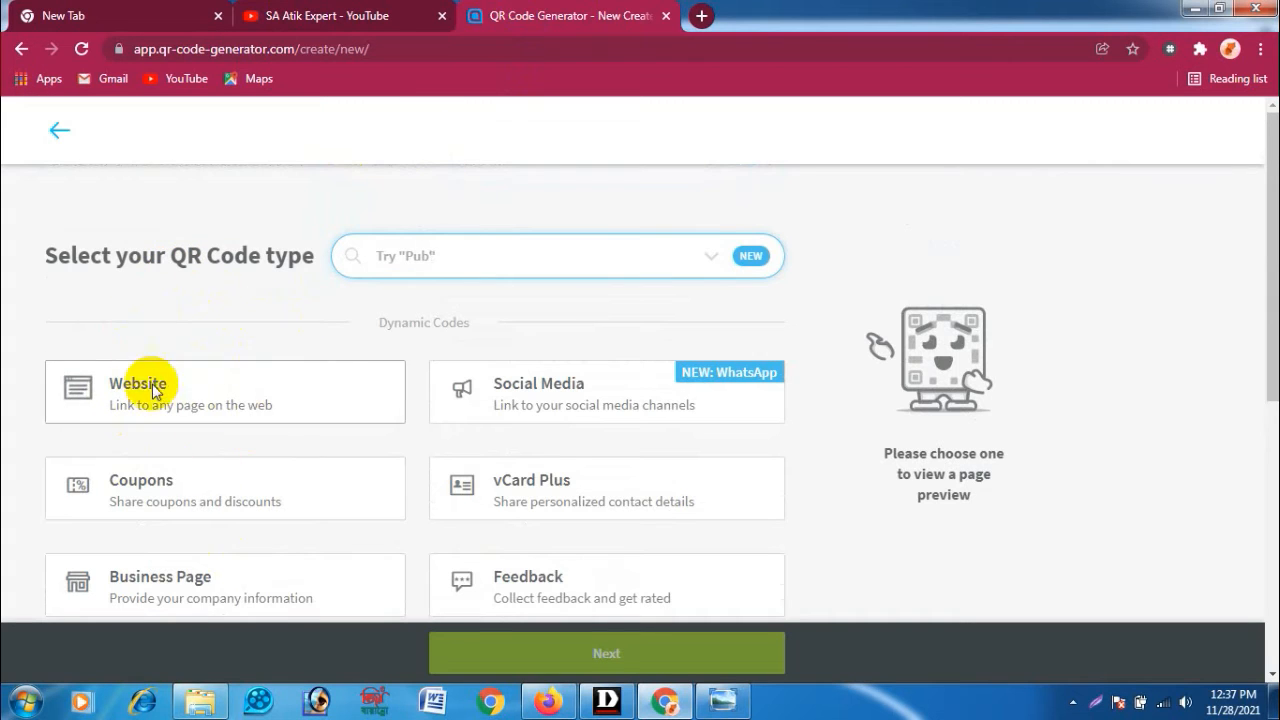
pyautogui.scroll(-1, 257, 429)
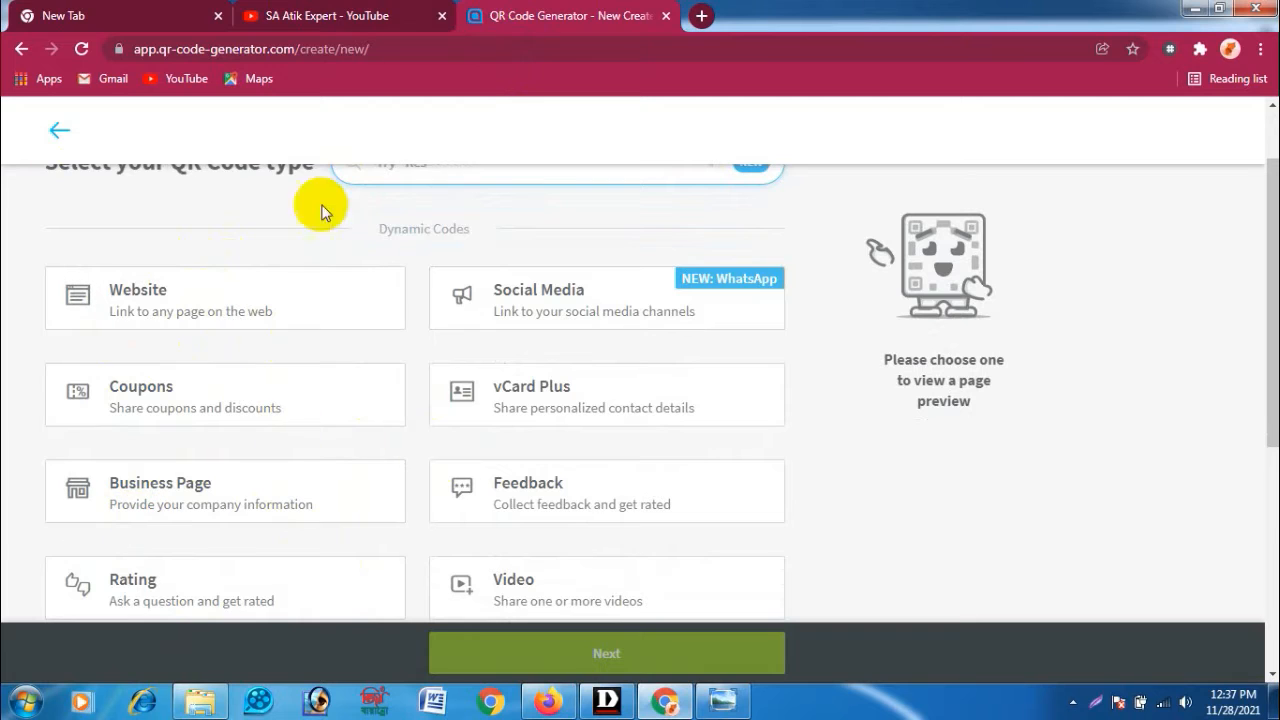
pyautogui.click(318, 16)
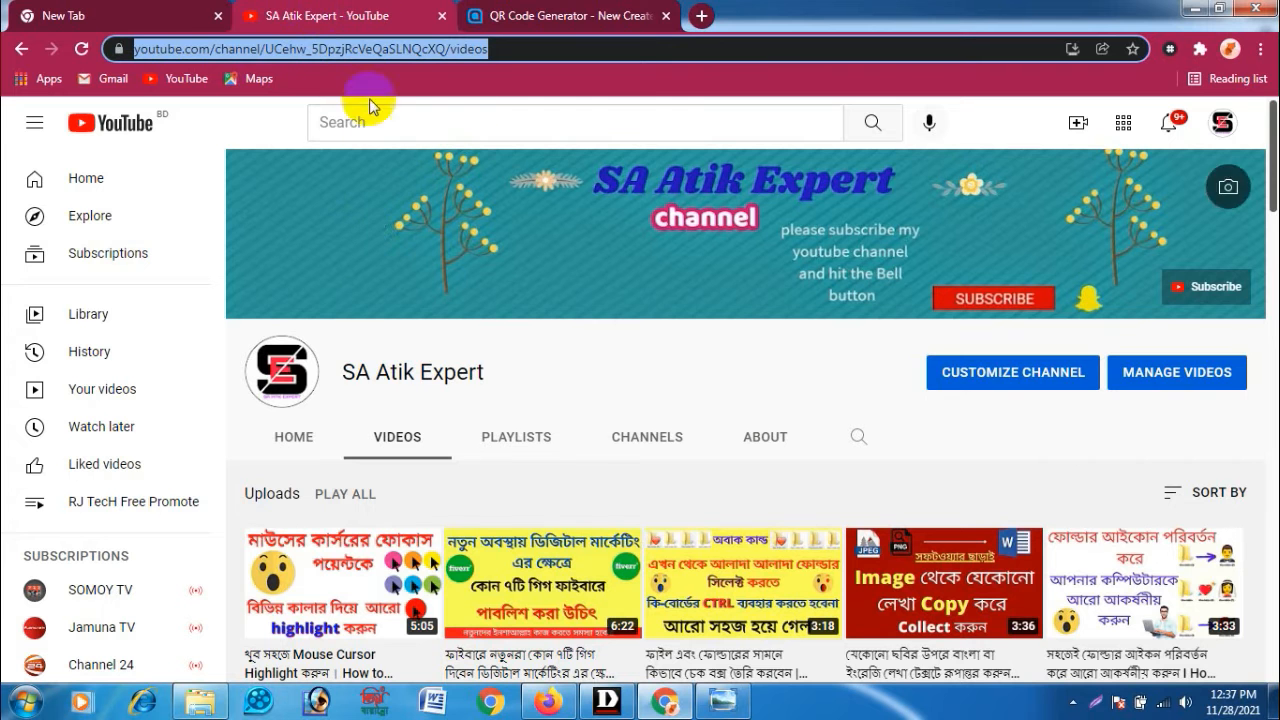
pyautogui.rightClick(432, 57)
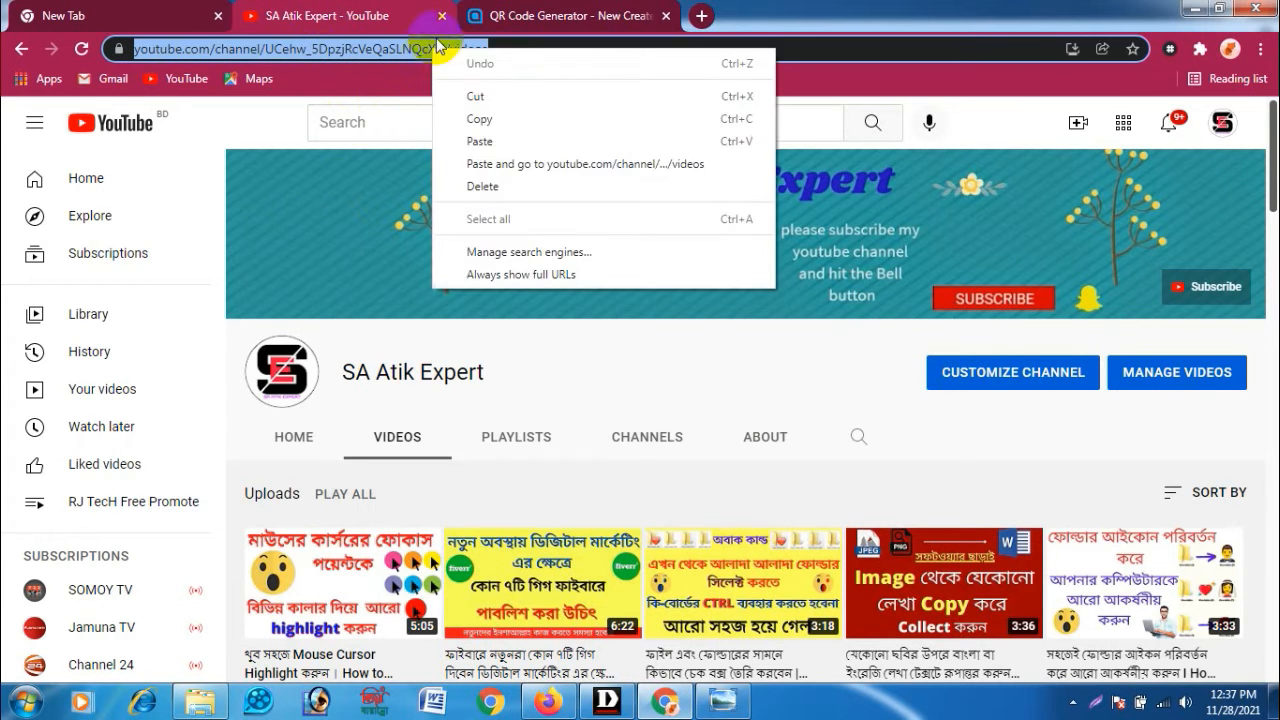
pyautogui.click(492, 114)
# - Return to the QR code generator, choose Website as the dynamic code type and continue to its content form
pyautogui.click(535, 16)
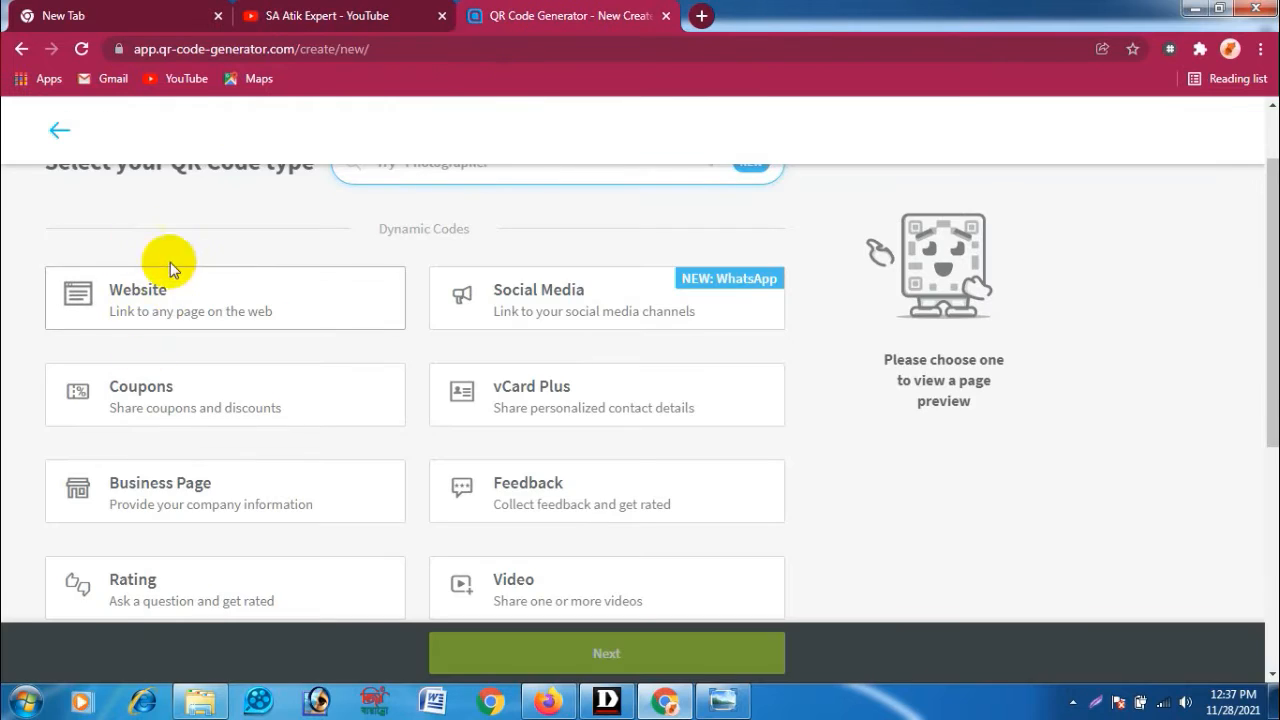
pyautogui.click(185, 320)
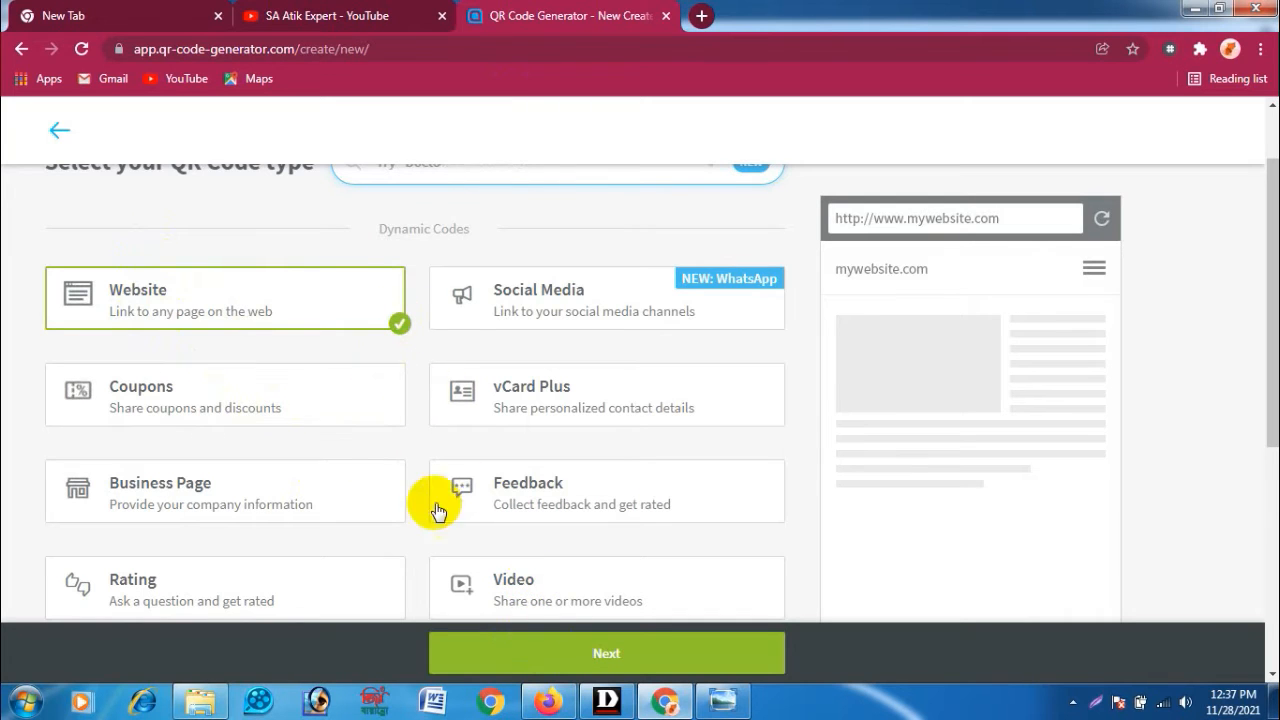
pyautogui.scroll(-1, 560, 620)
pyautogui.click(591, 657)
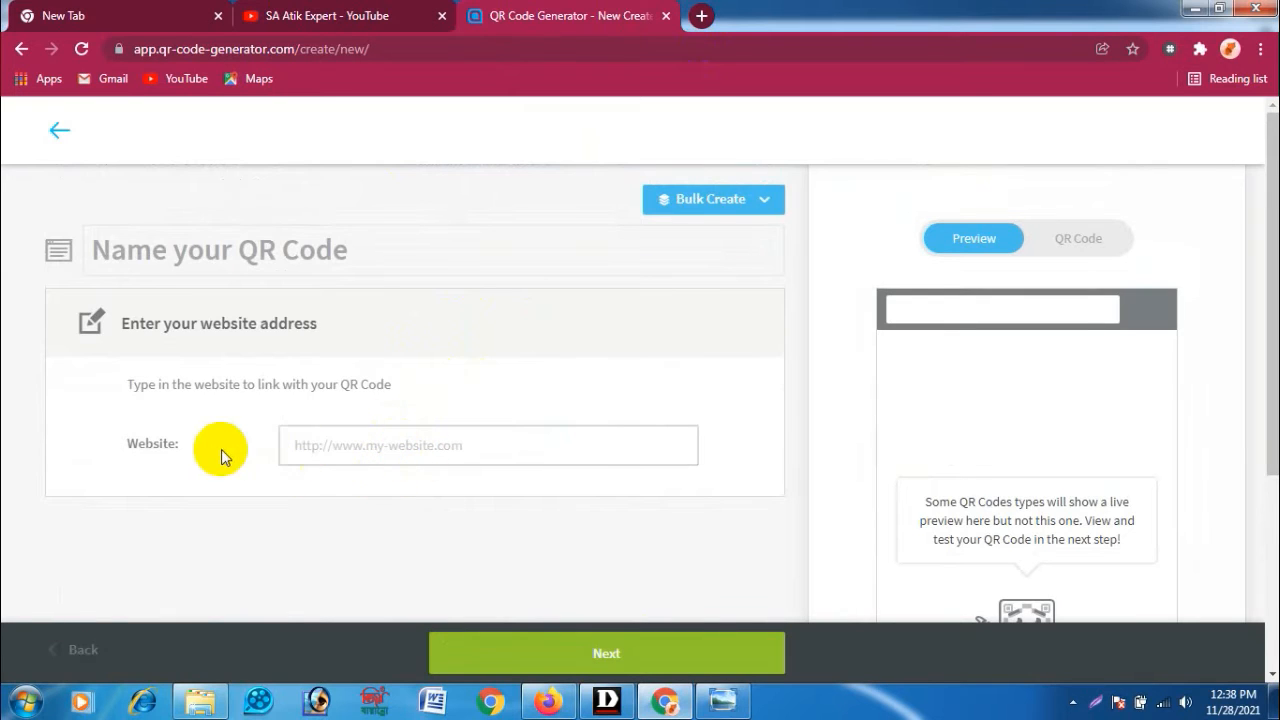
# - Paste the copied YouTube channel address as the website to link and create the QR code
pyautogui.click(463, 455)
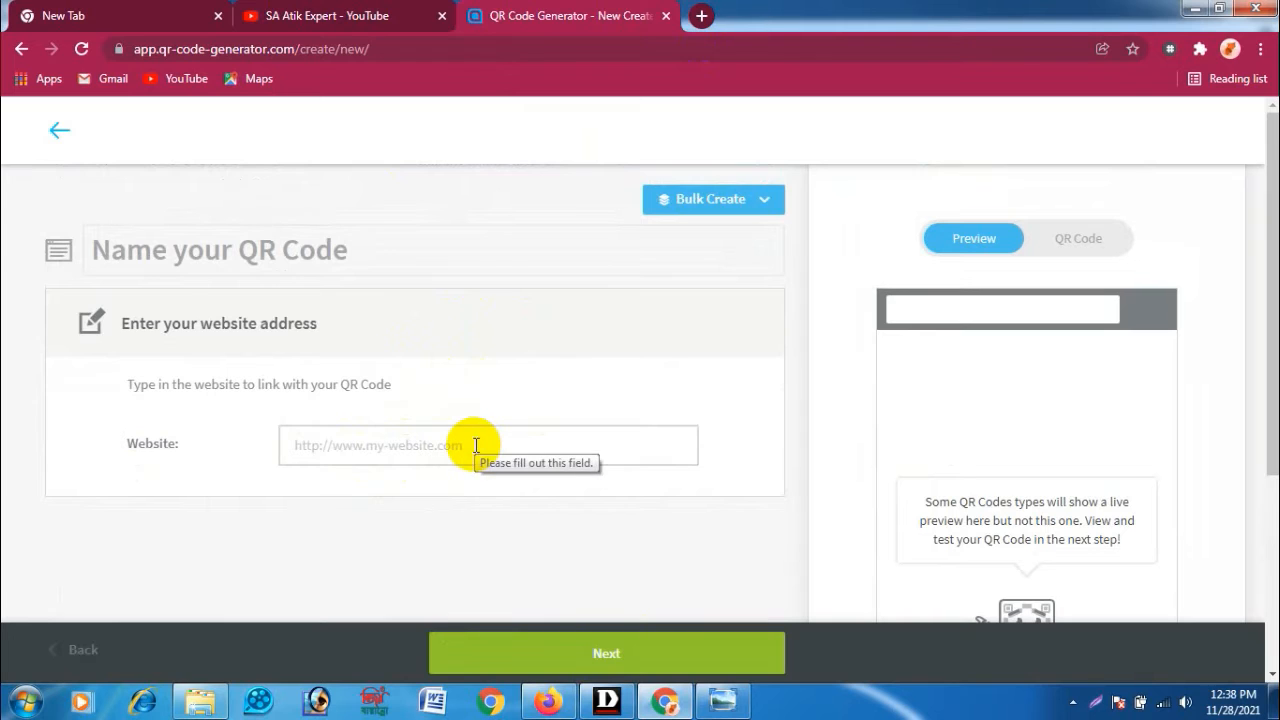
pyautogui.click(412, 452)
pyautogui.rightClick(418, 440)
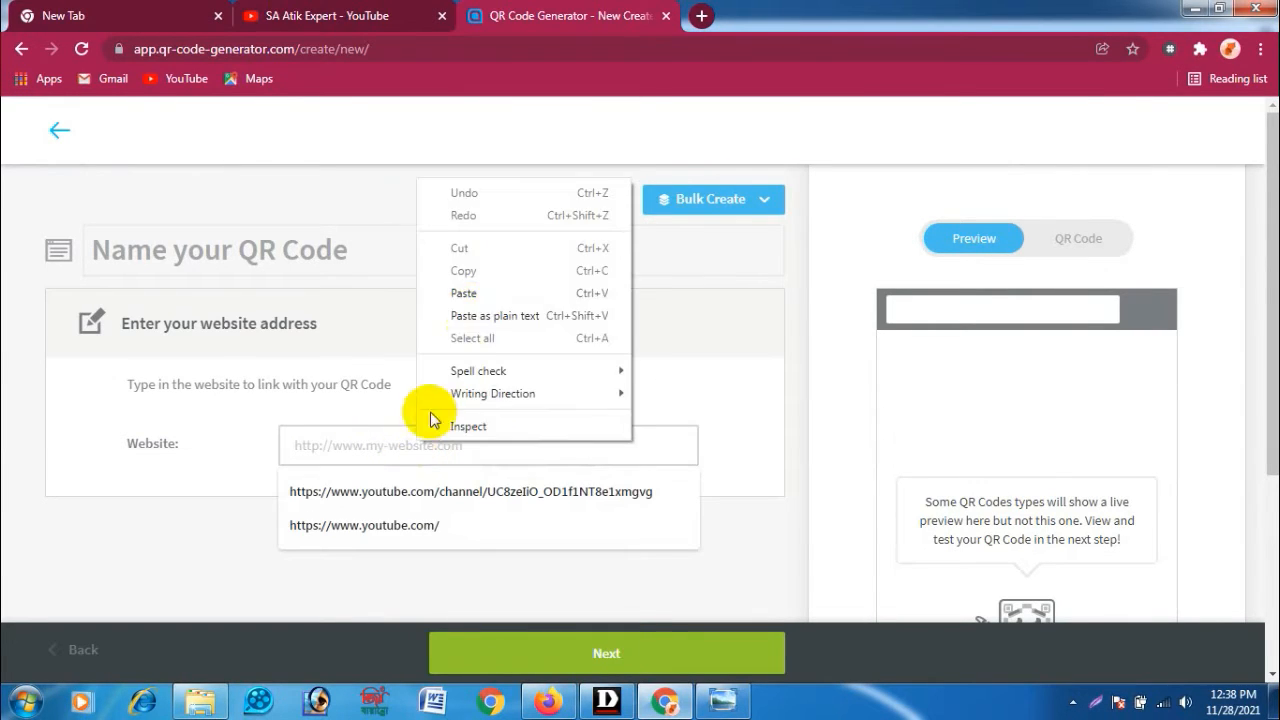
pyautogui.click(466, 293)
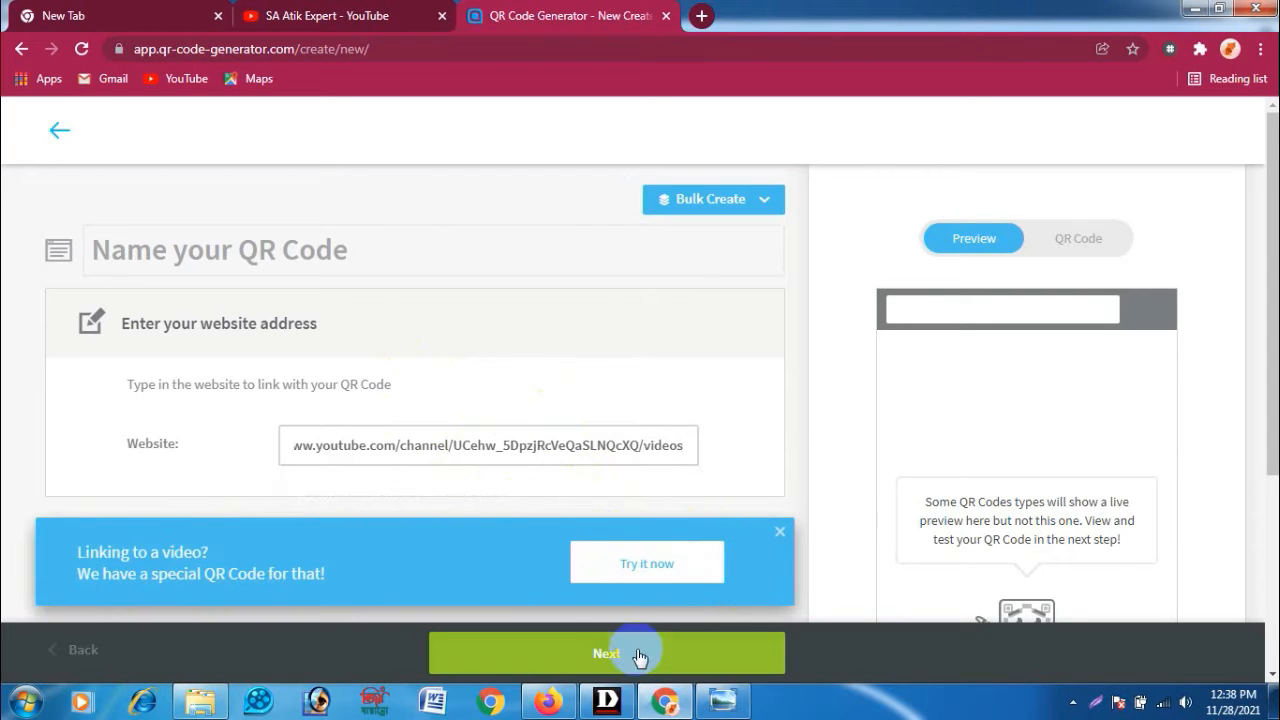
pyautogui.click(640, 655)
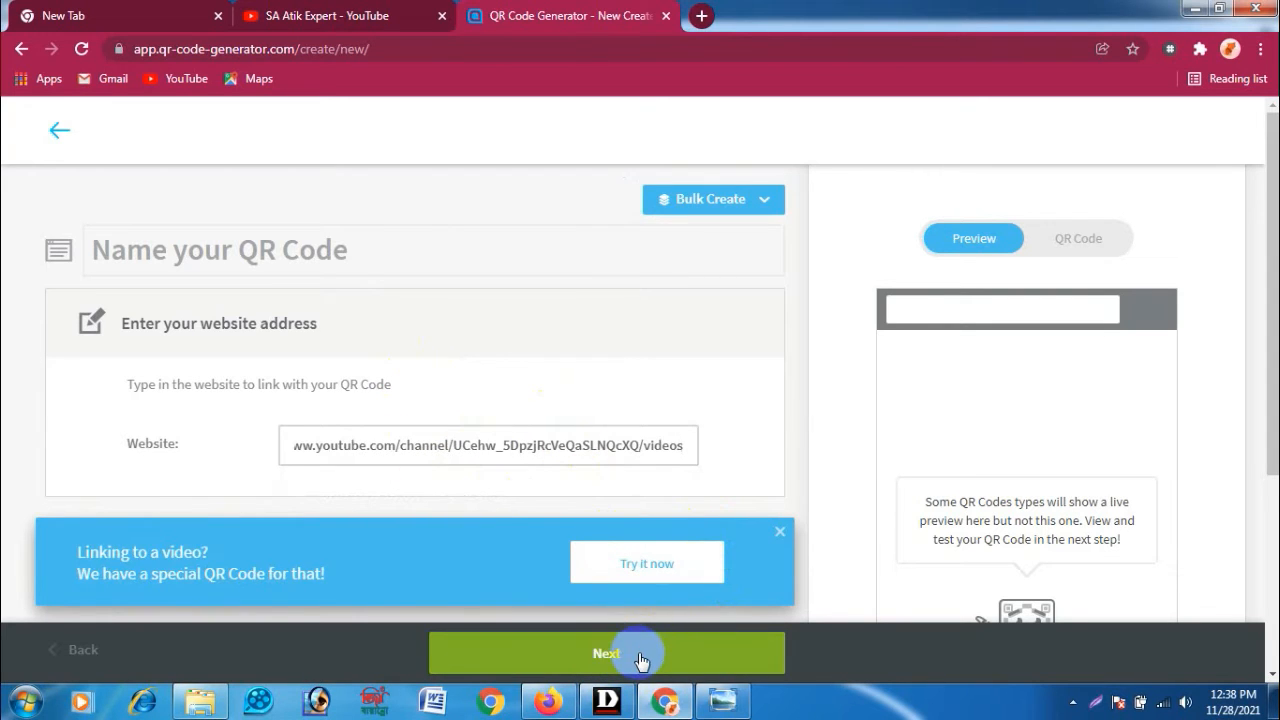
pyautogui.click(640, 658)
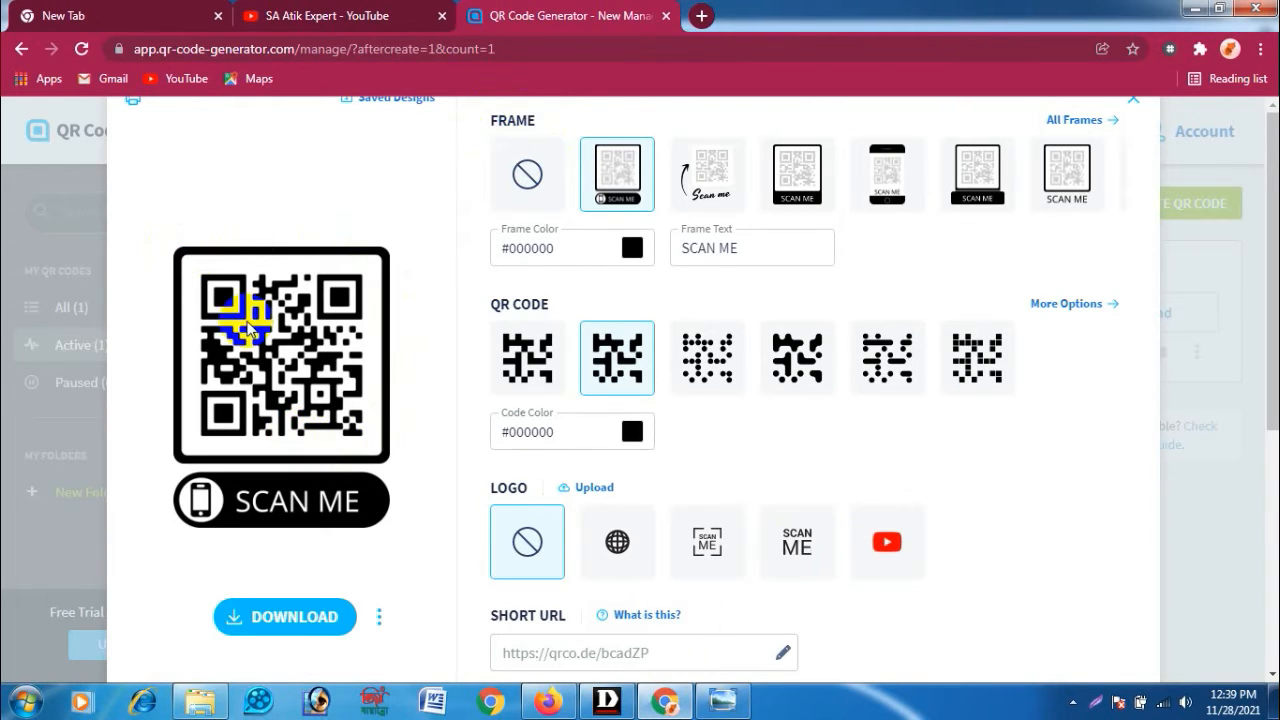
# - Set the QR code's frame color to red #E71111
pyautogui.click(635, 253)
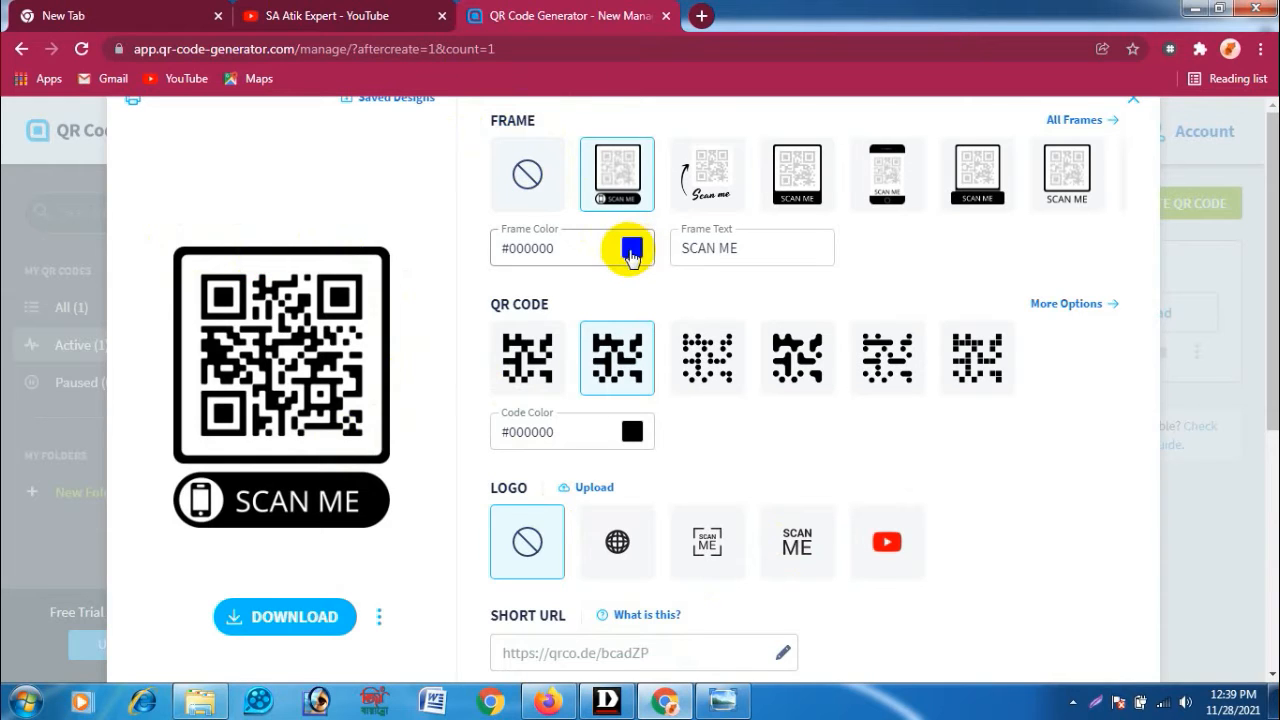
pyautogui.click(631, 252)
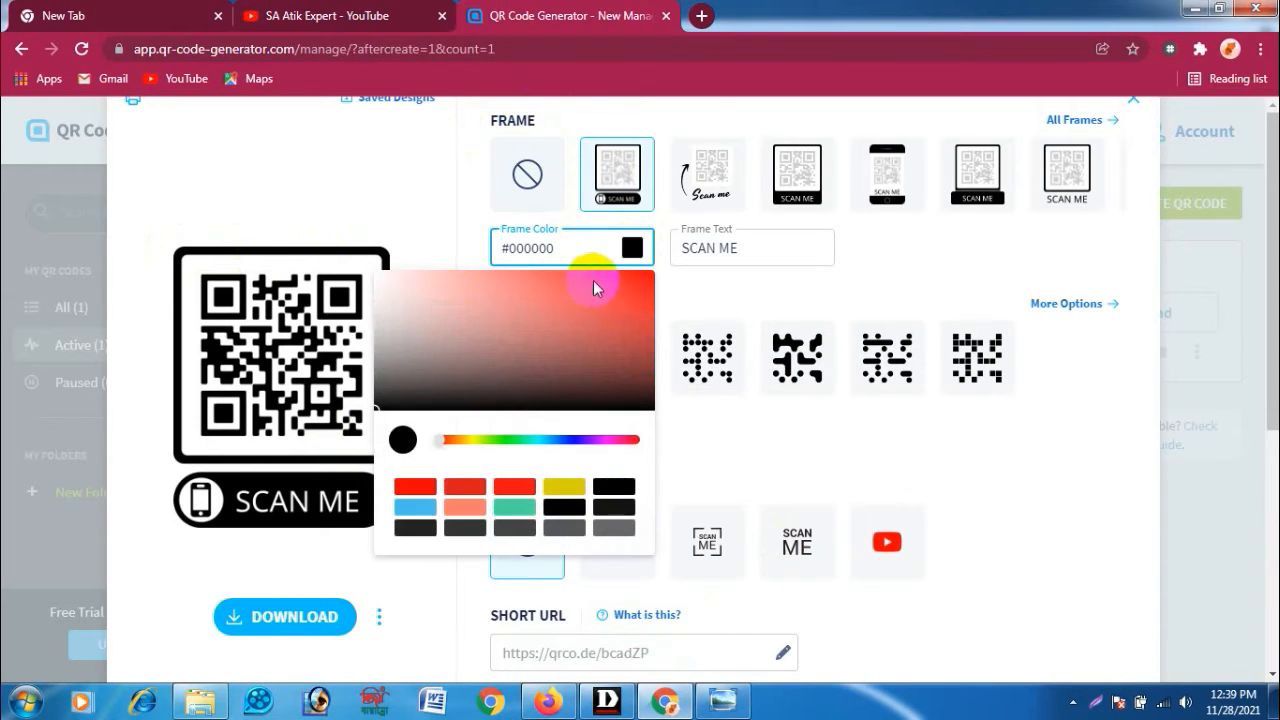
pyautogui.click(633, 288)
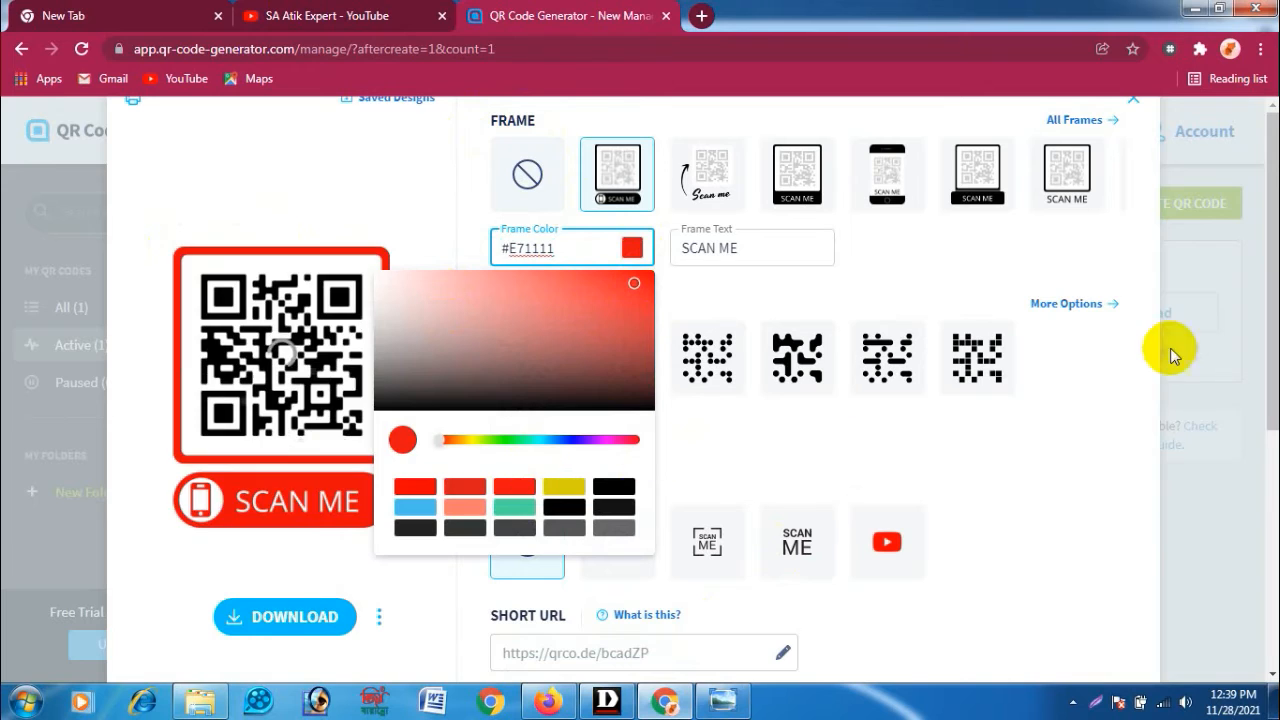
pyautogui.click(509, 122)
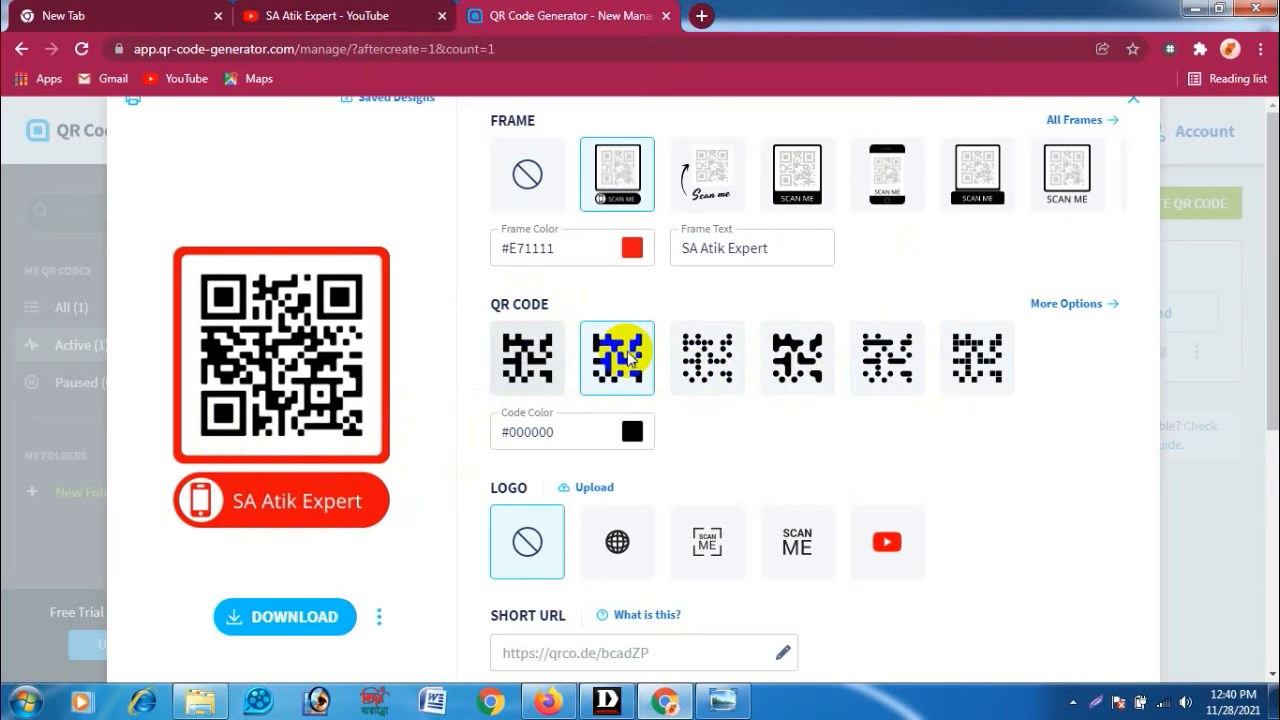
# - Apply the third pattern style, made of small round dots, to the QR code
pyautogui.click(707, 372)
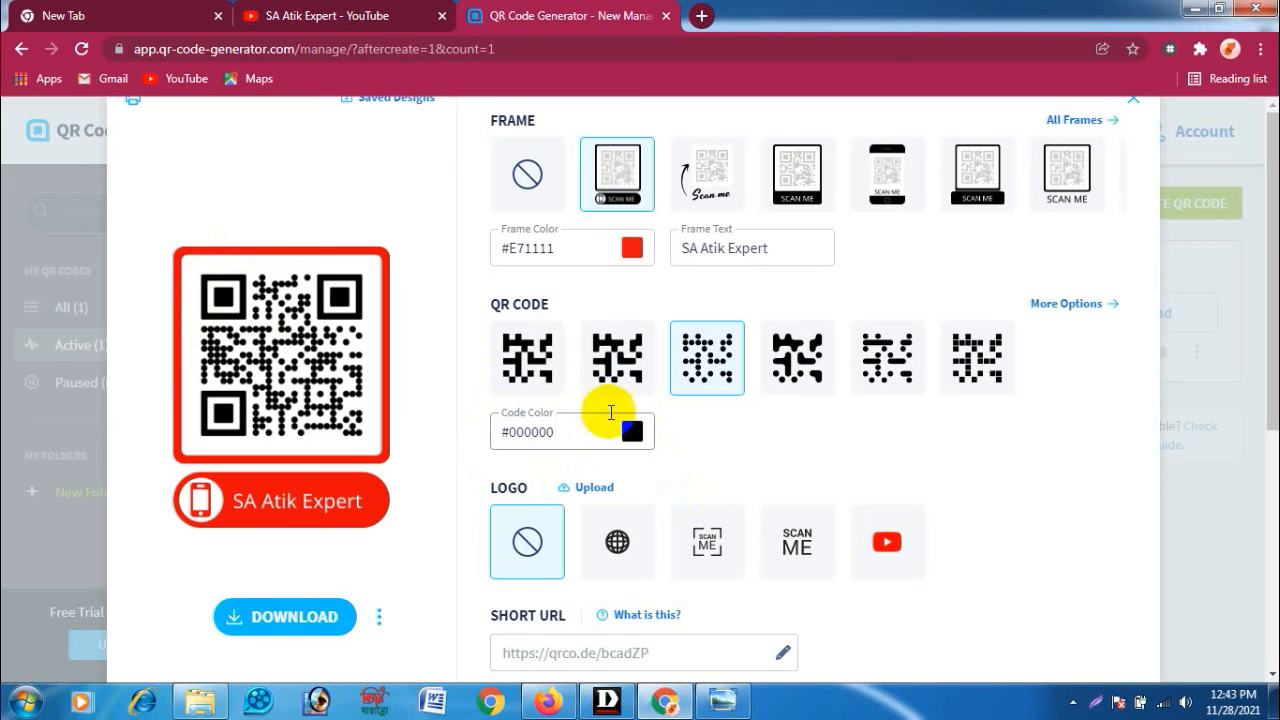
pyautogui.click(632, 431)
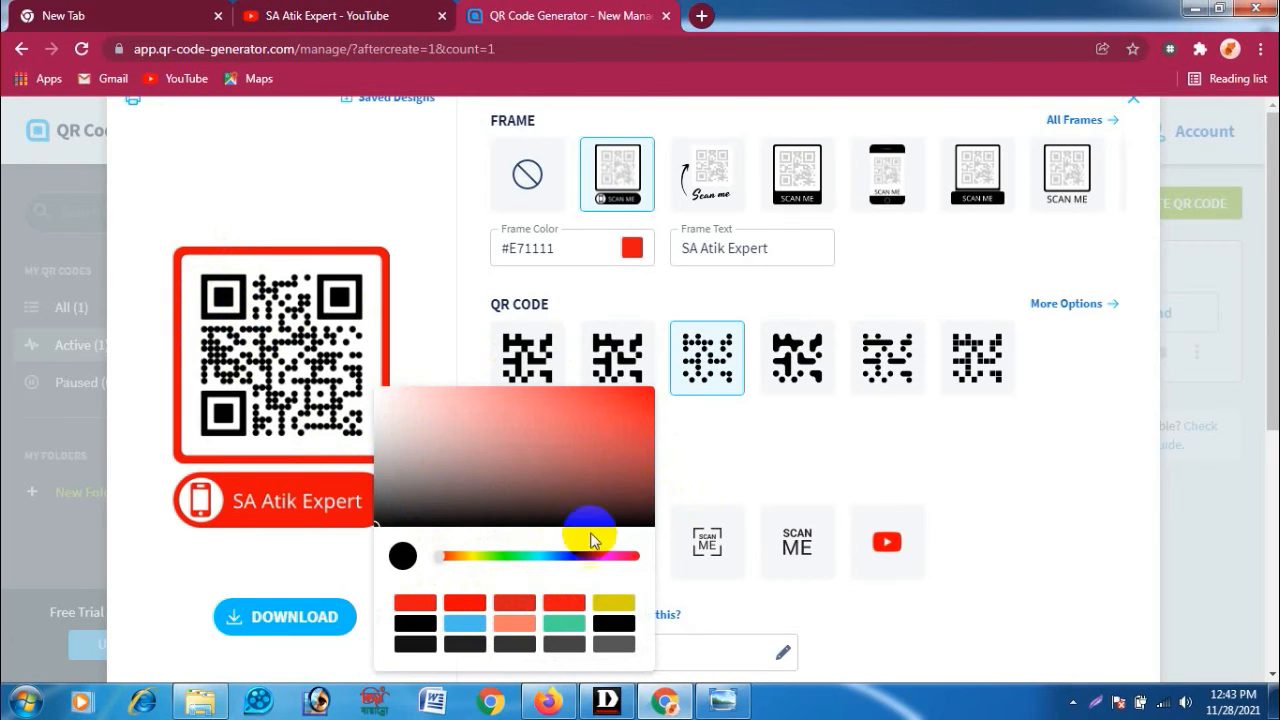
pyautogui.click(764, 450)
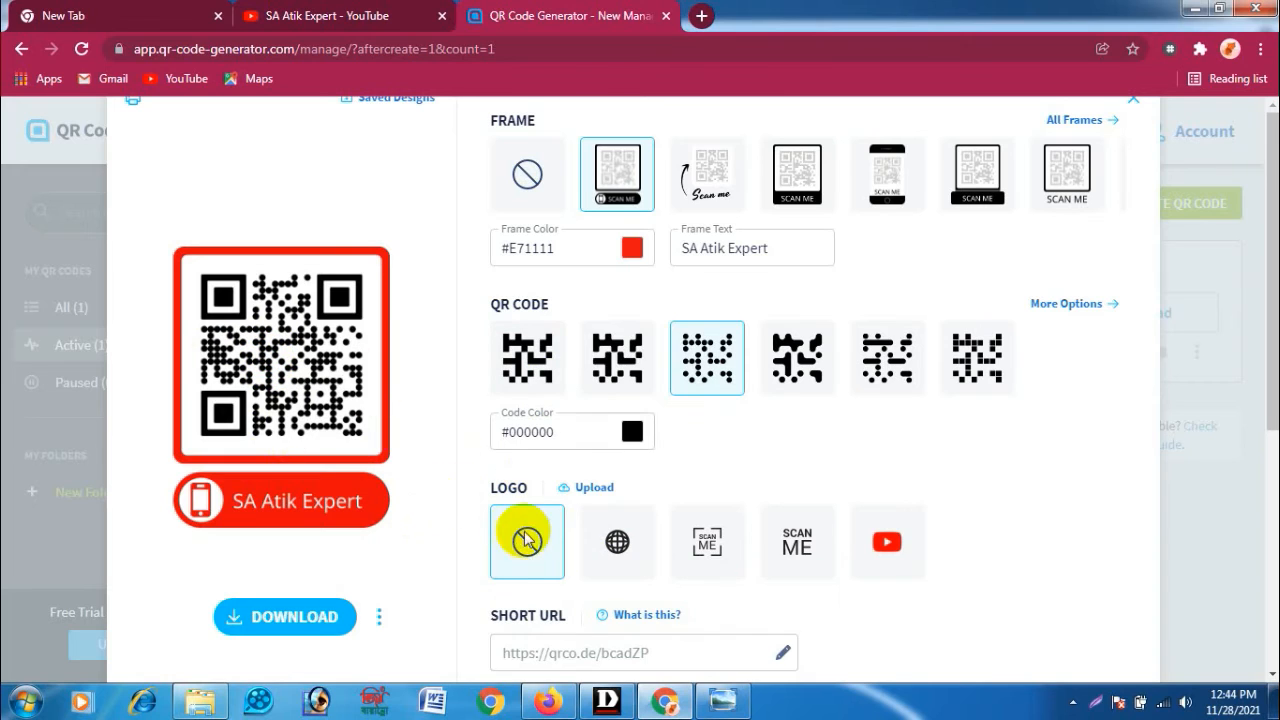
# - Upload the image Youtube-Icon-square-2340x2340-2-removebg-preview from the Downloads folder as the QR code's logo
pyautogui.click(593, 488)
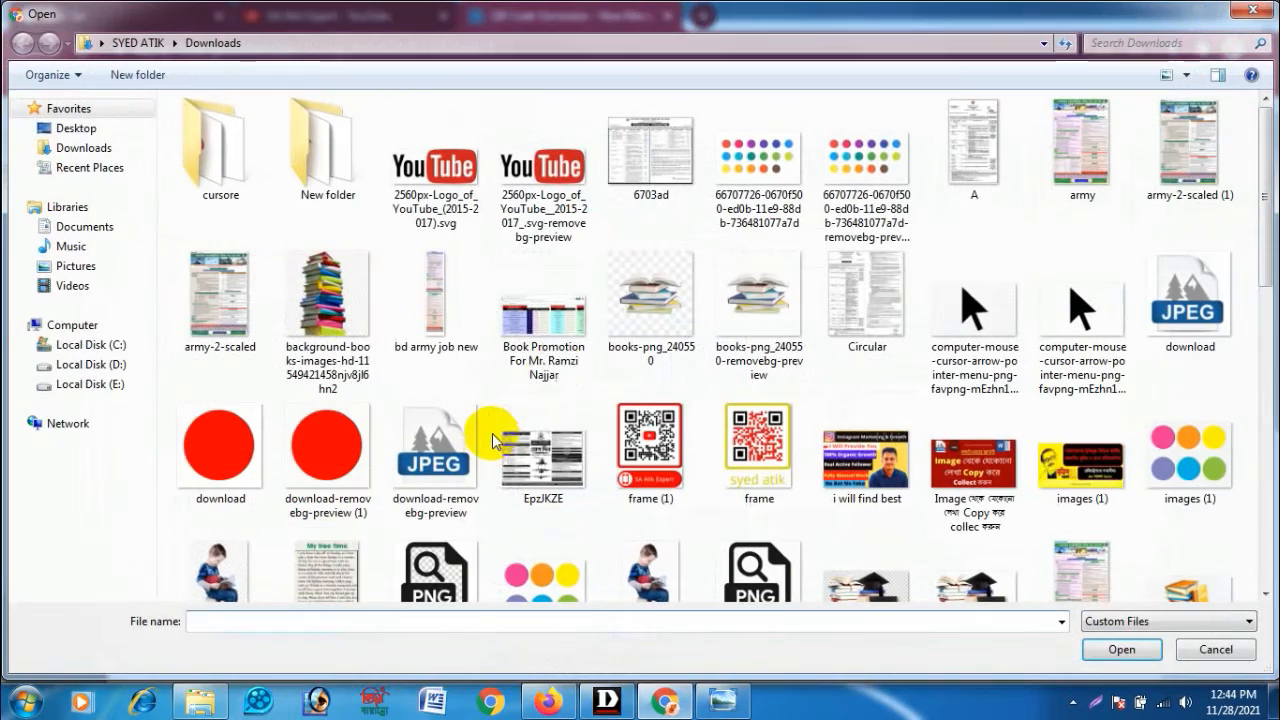
pyautogui.scroll(-10, 1240, 225)
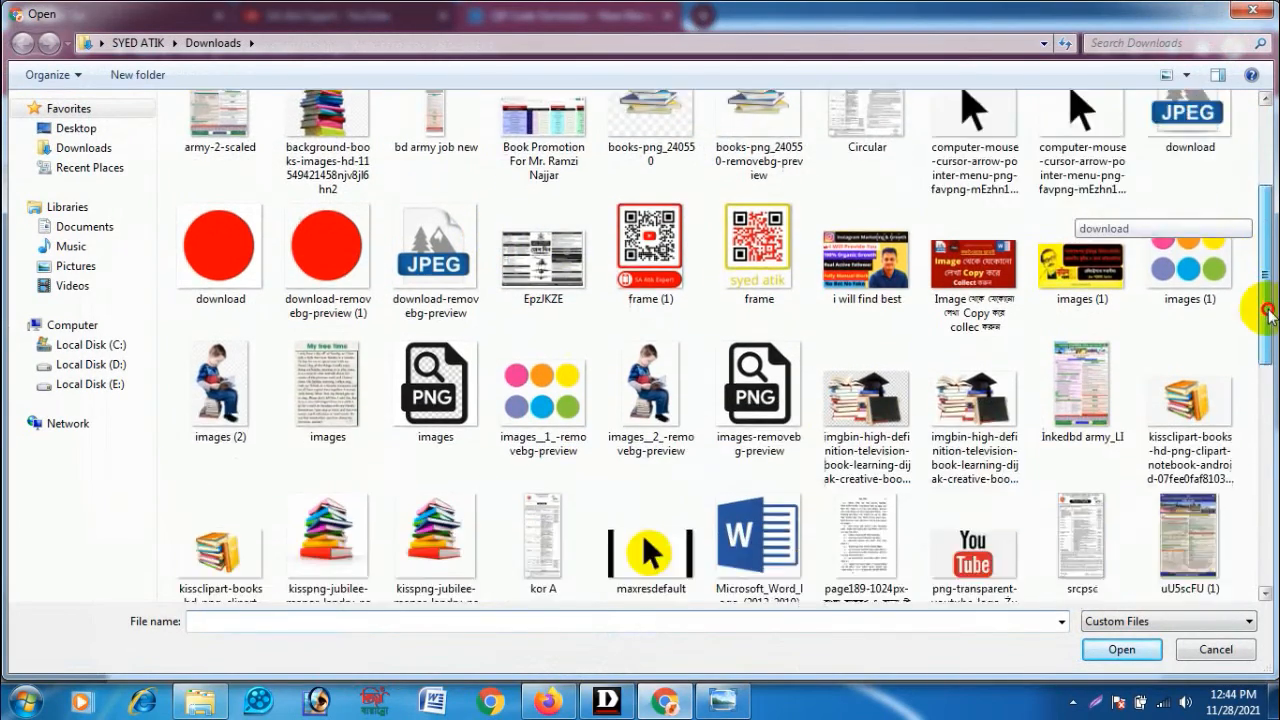
pyautogui.click(428, 520)
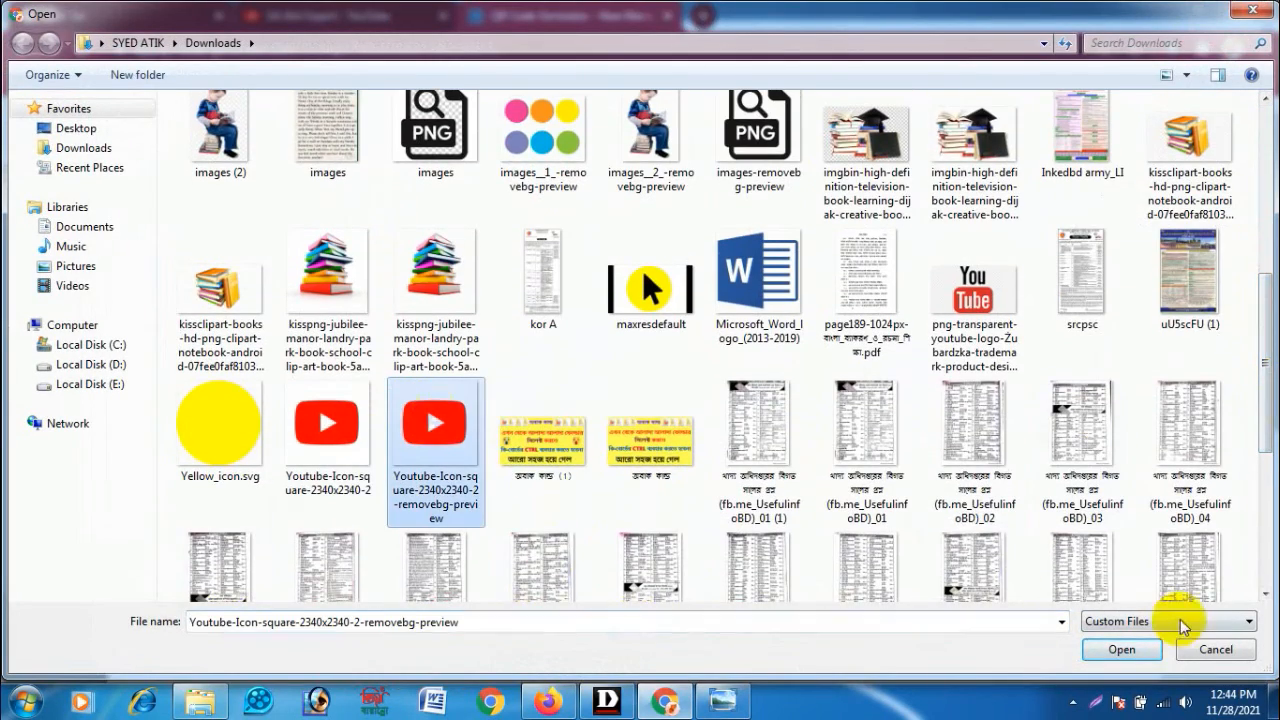
pyautogui.click(1122, 649)
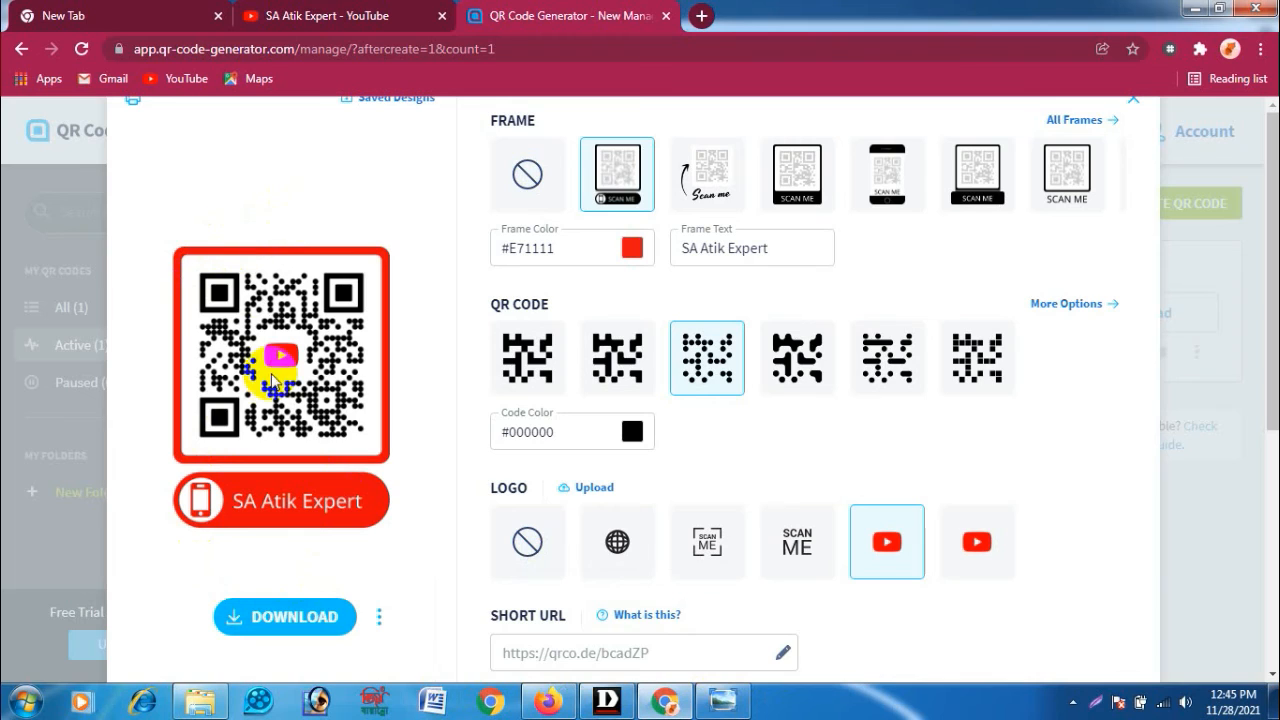
# - Download the finished QR code as an image and open the downloaded file
pyautogui.click(295, 627)
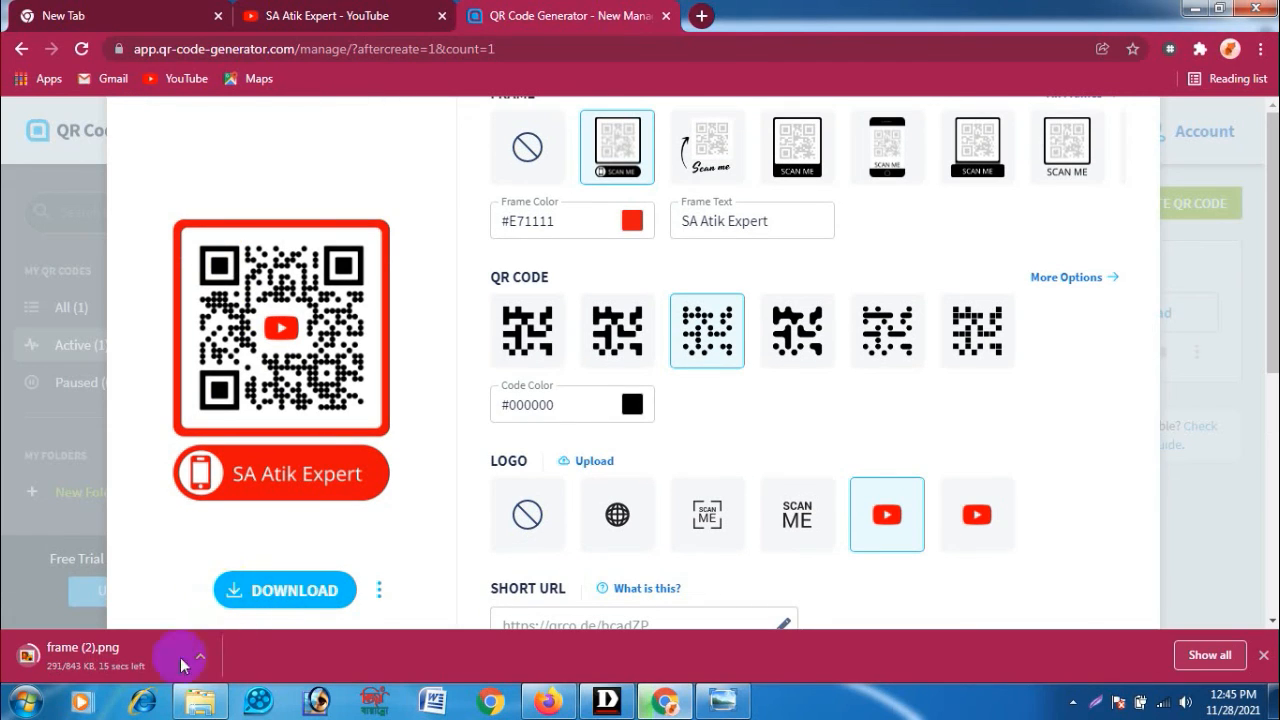
pyautogui.click(84, 674)
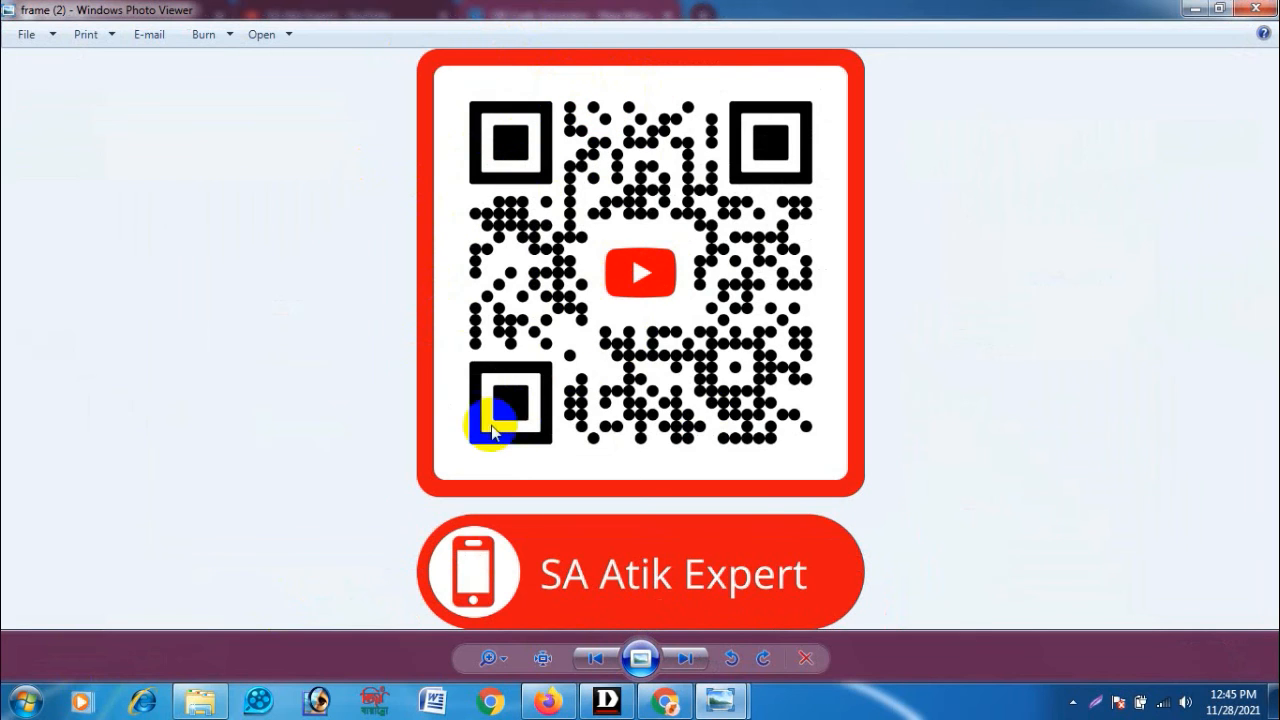
# - View the YouTube channel page in Chrome, then bring the downloaded QR code image back up in Windows Photo Viewer
pyautogui.click(648, 708)
pyautogui.click(300, 13)
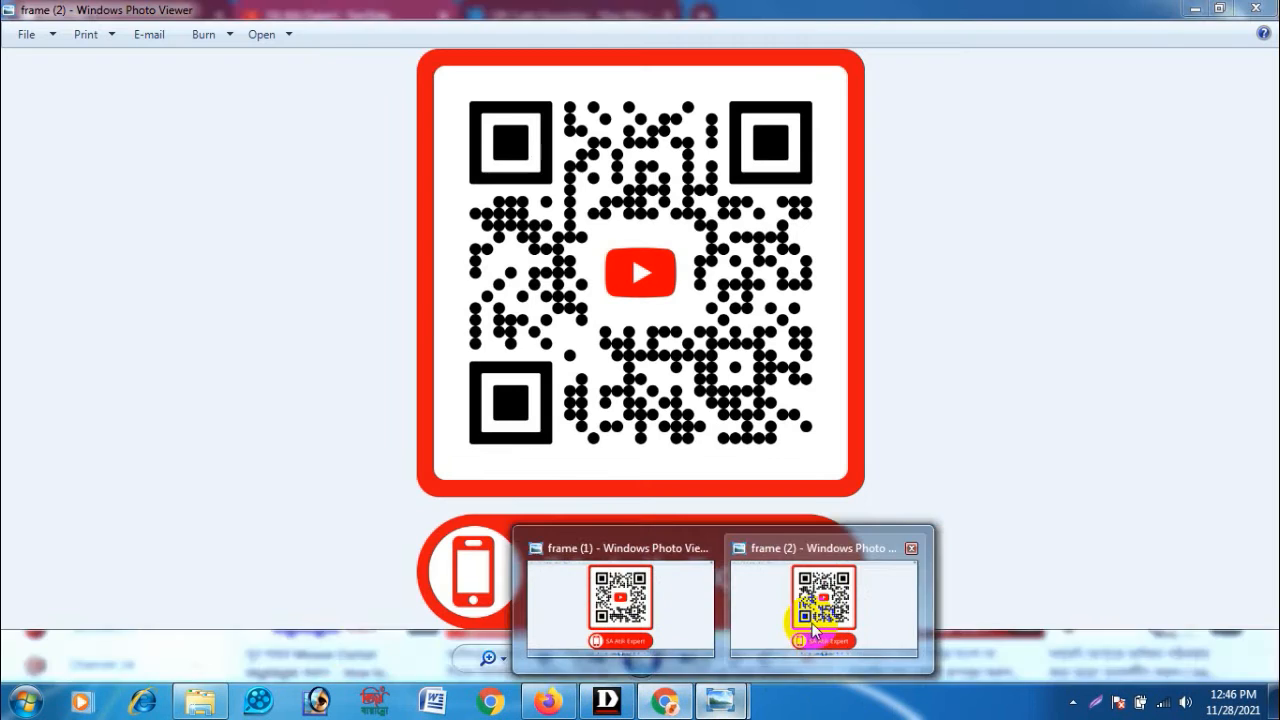
pyautogui.click(808, 602)
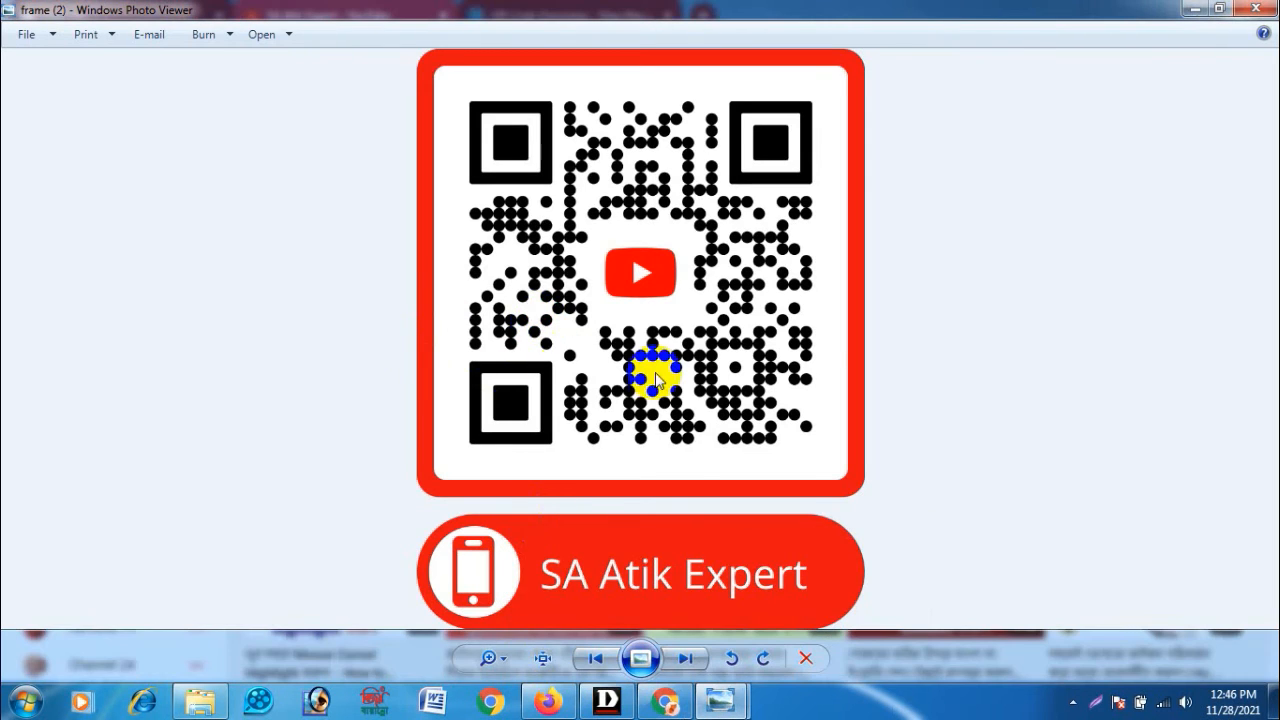